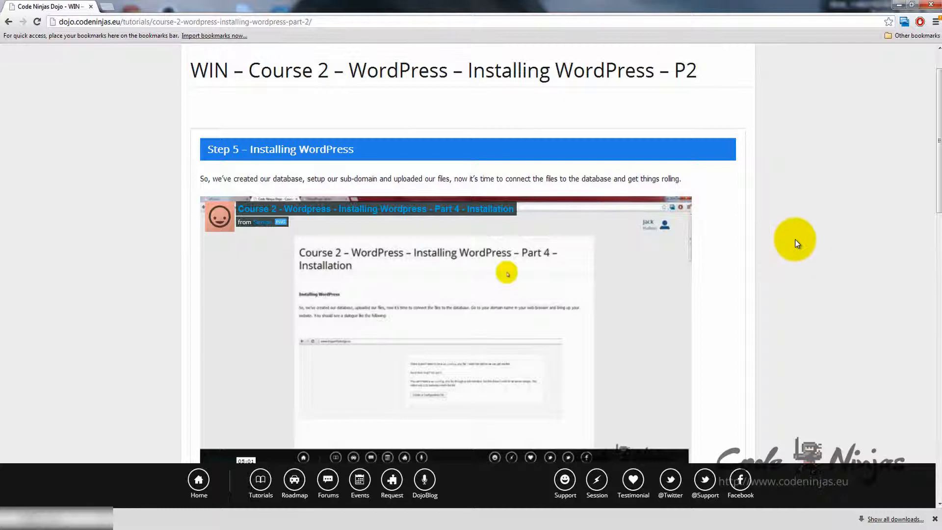
Step: Scroll the Code Ninjas Dojo tutorial down to the numbered Installing WordPress steps
scroll(794, 240, down, 6)
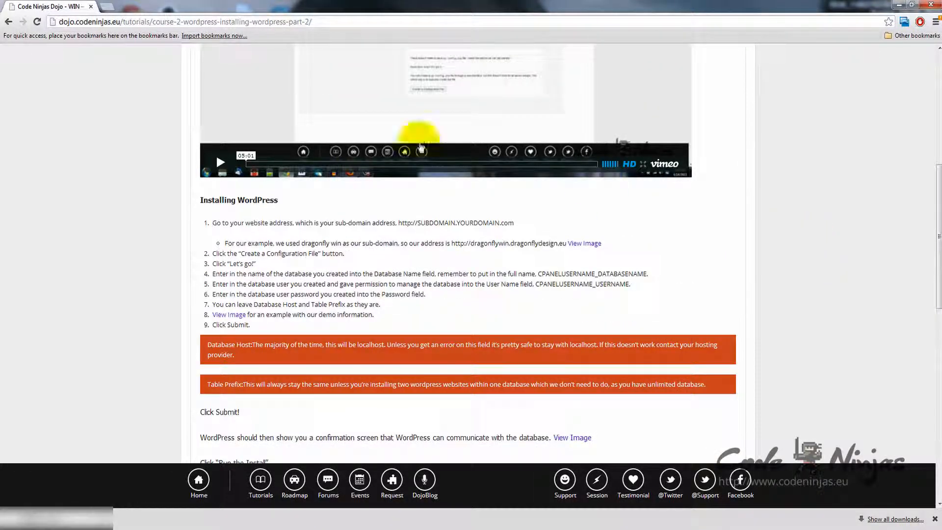
Step: Load dragonflywin.dragonflydesign.eu in a new Chrome tab
click(109, 9)
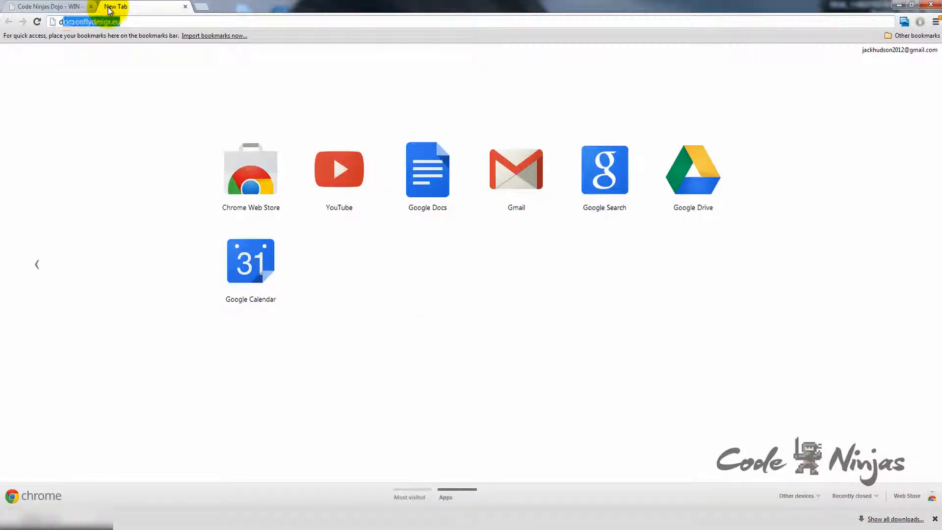
text(dragonflywin.dragonflydes)
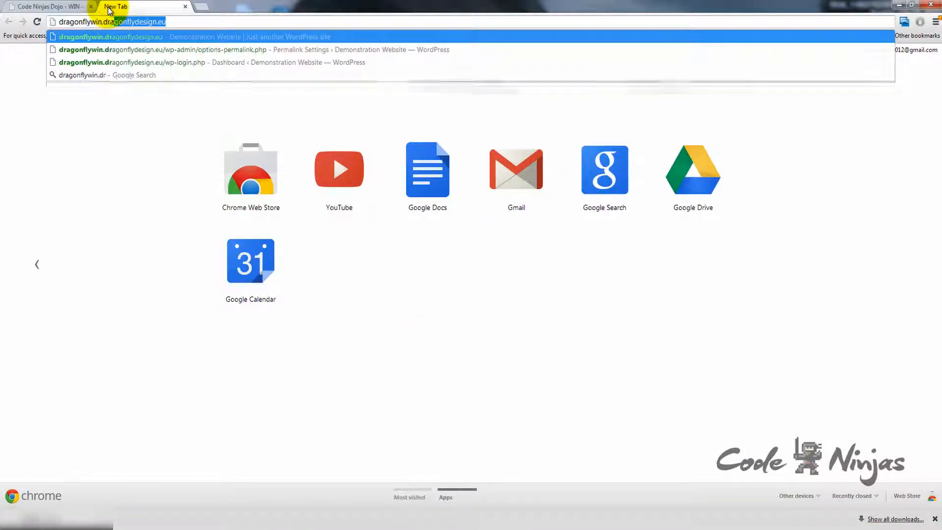
text(ign.eu)
key(Return)
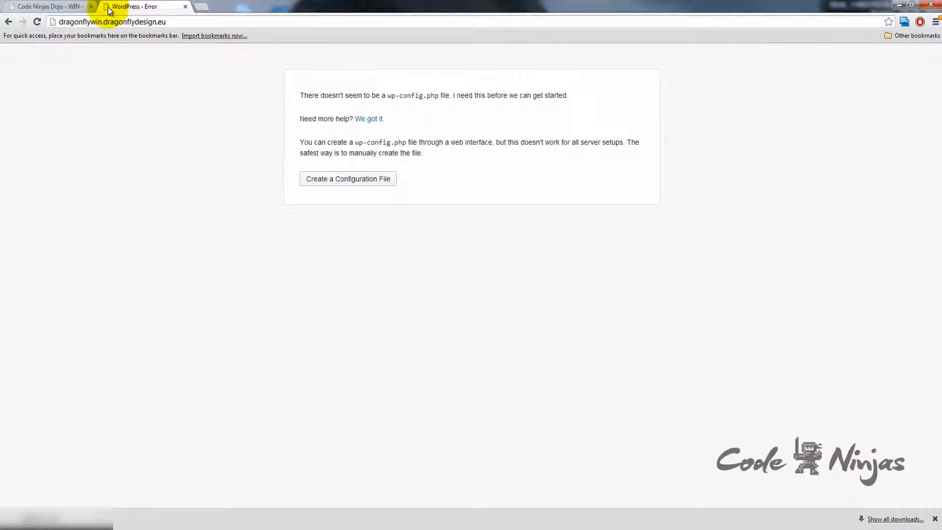
Step: Start the wp-config setup and enter database dragon_wordpresswin, user dragon_dflywin and the database password
click(333, 181)
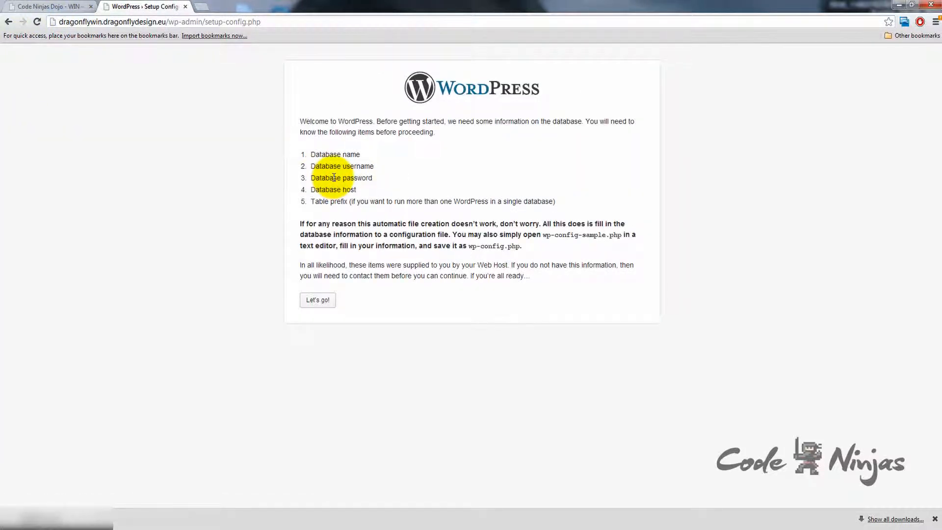
click(318, 301)
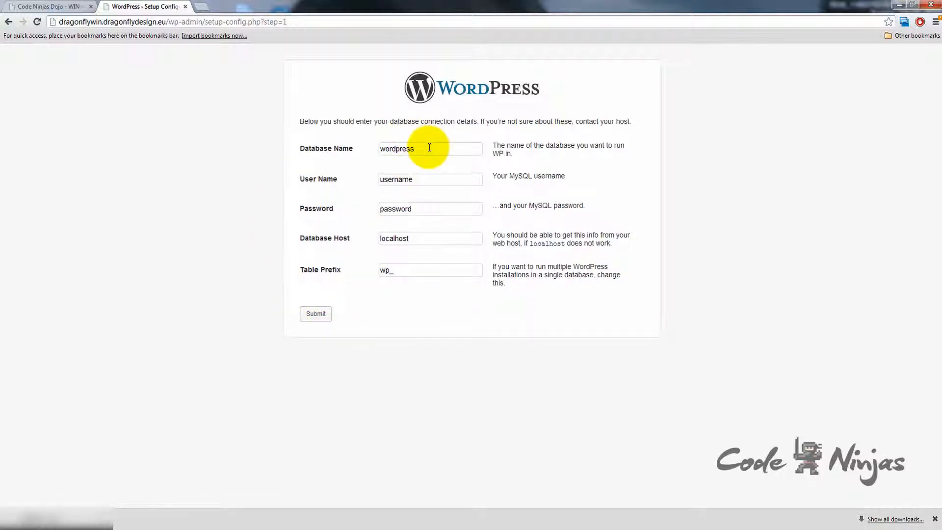
drag(431, 147, 378, 148)
text(dra)
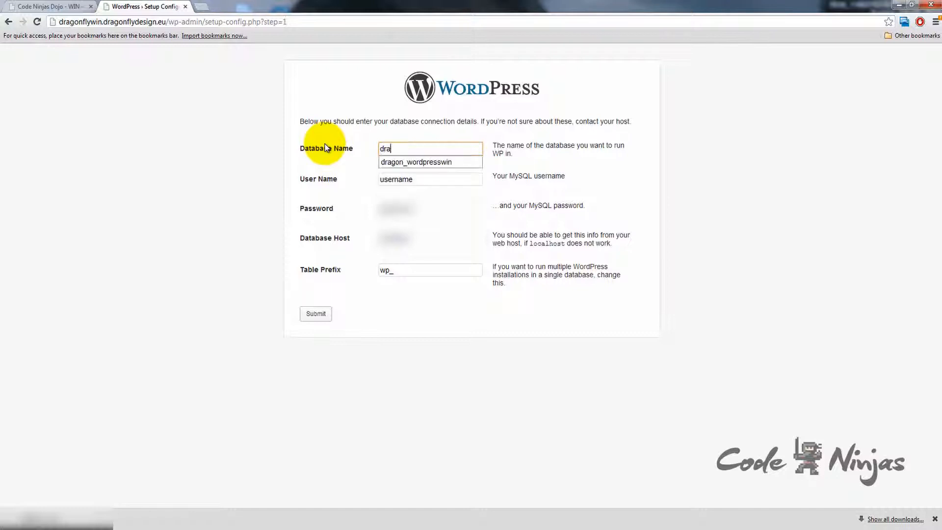
text(gon_wordpresswin)
key(Tab)
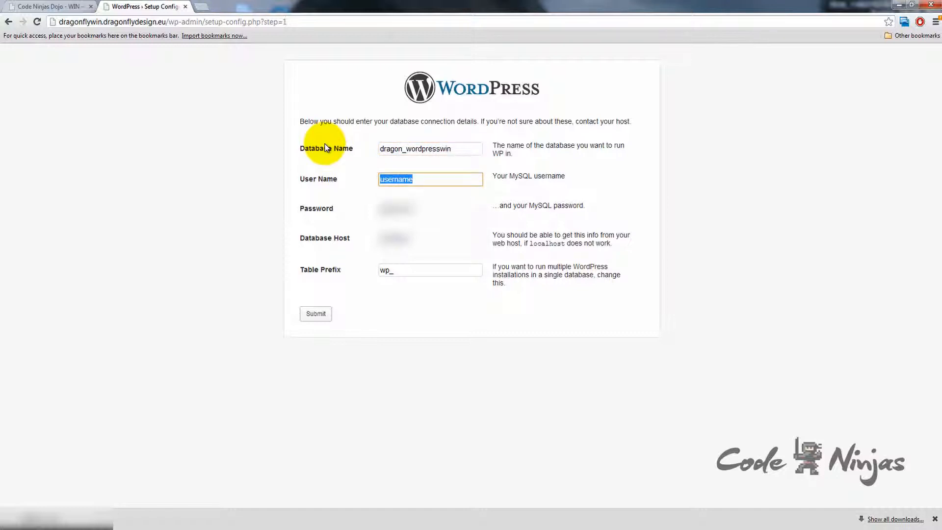
text(dragon)
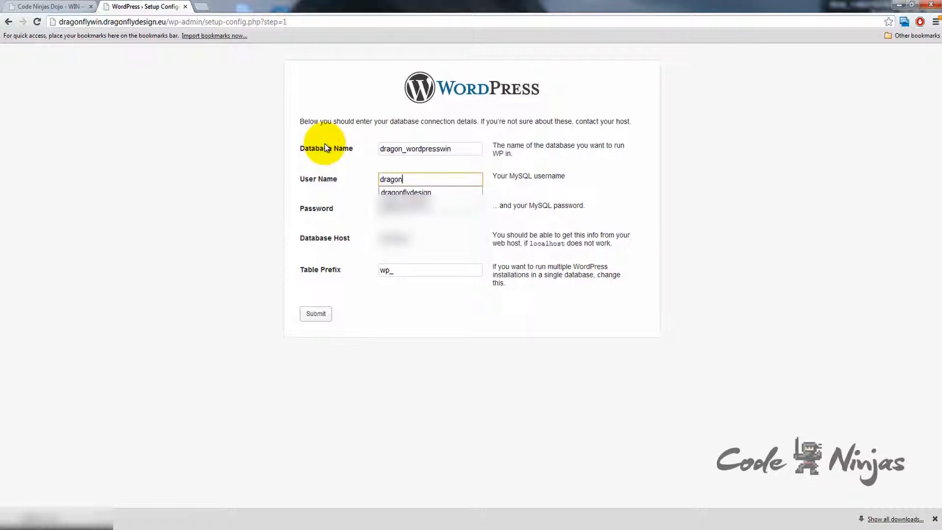
text(_dflywin)
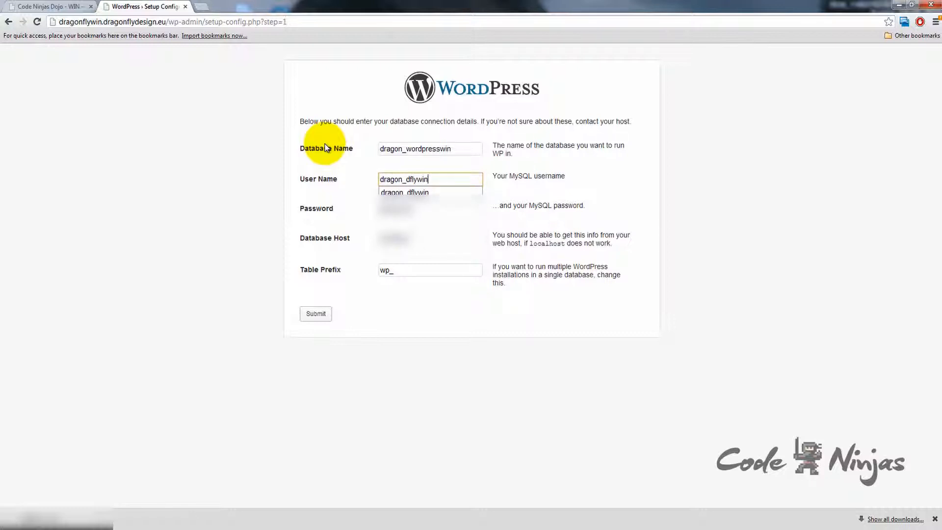
key(Tab)
text(*****)
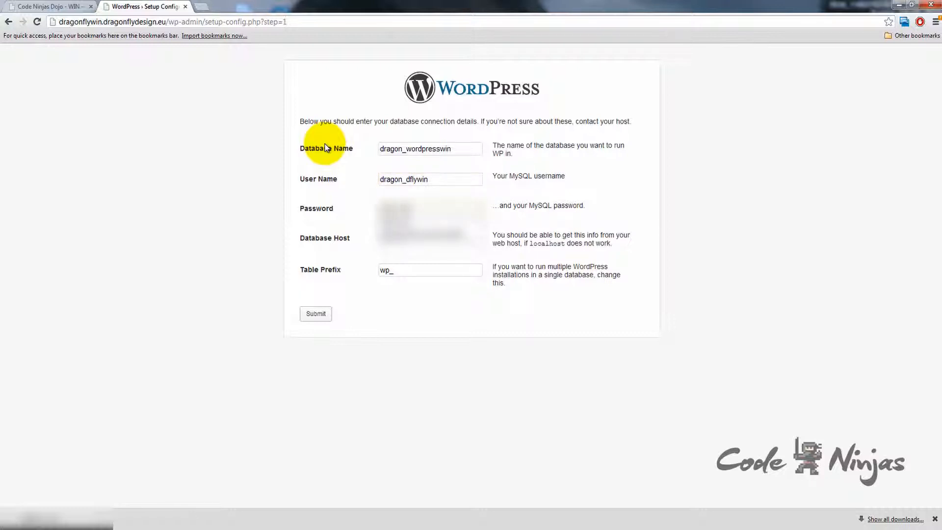
key(Tab)
key(Tab)
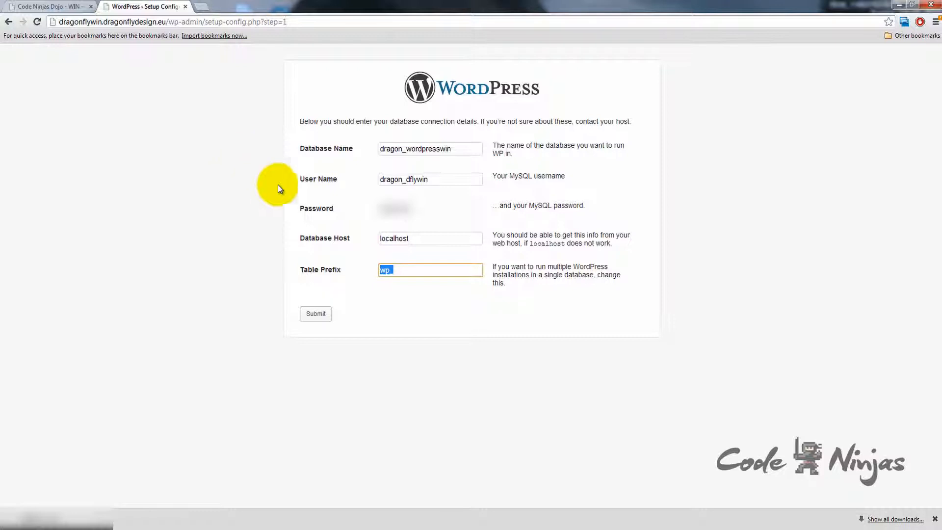
Step: Submit the connection details, keeping host localhost and table prefix wp_
click(448, 238)
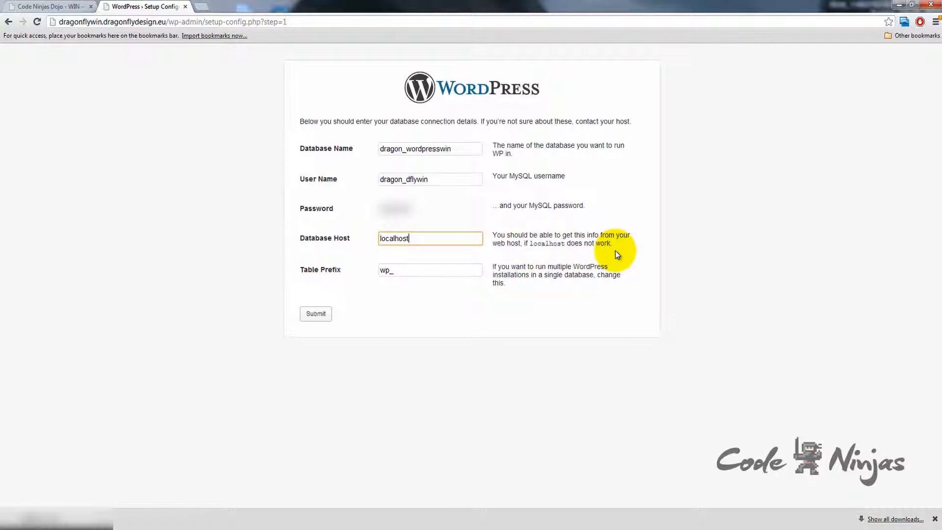
click(935, 519)
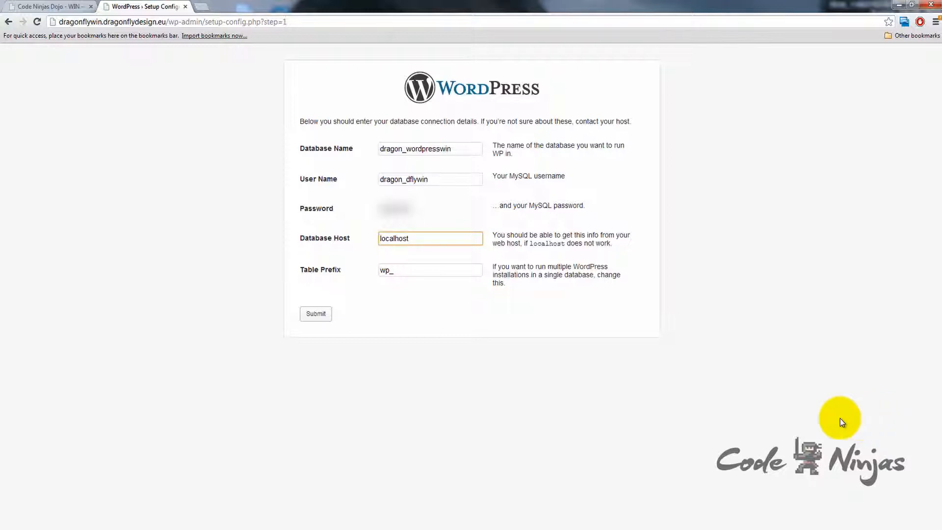
click(755, 416)
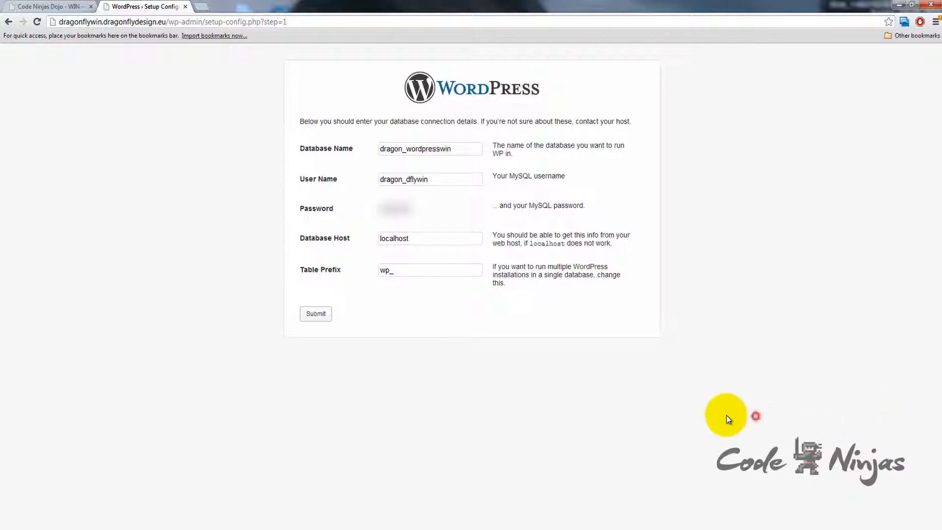
click(317, 316)
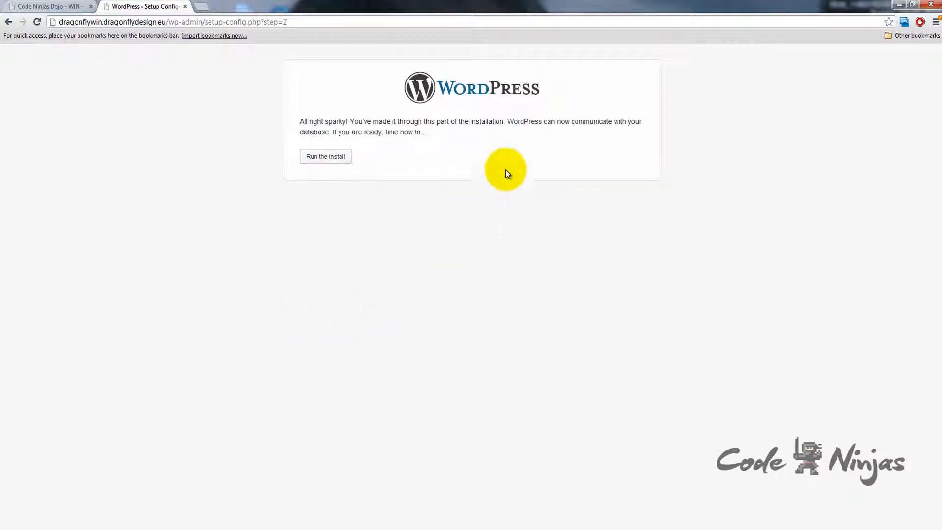
Step: Run the WordPress install from the database confirmation page
drag(508, 121, 516, 131)
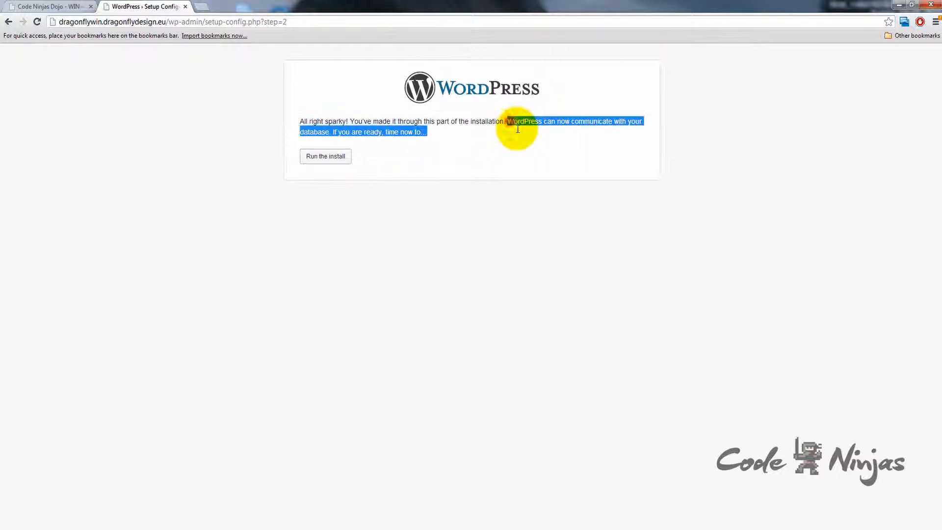
click(517, 186)
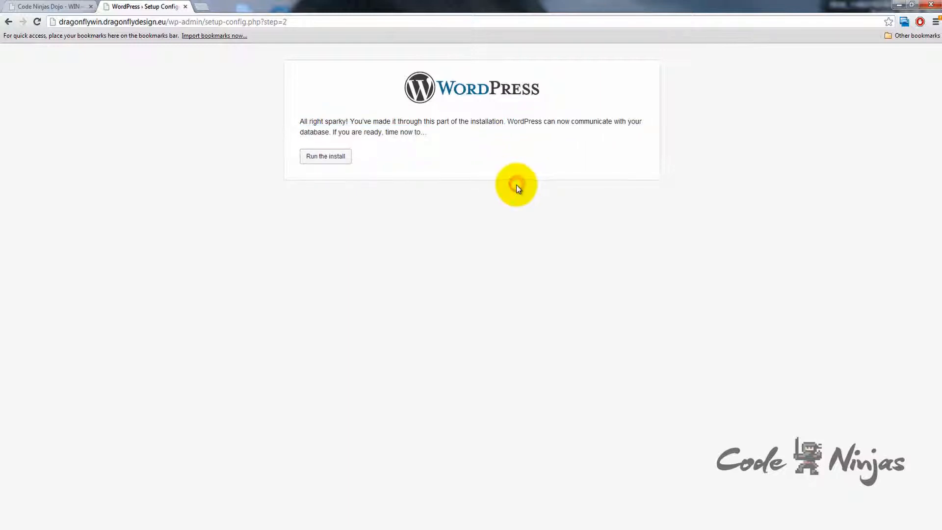
click(319, 158)
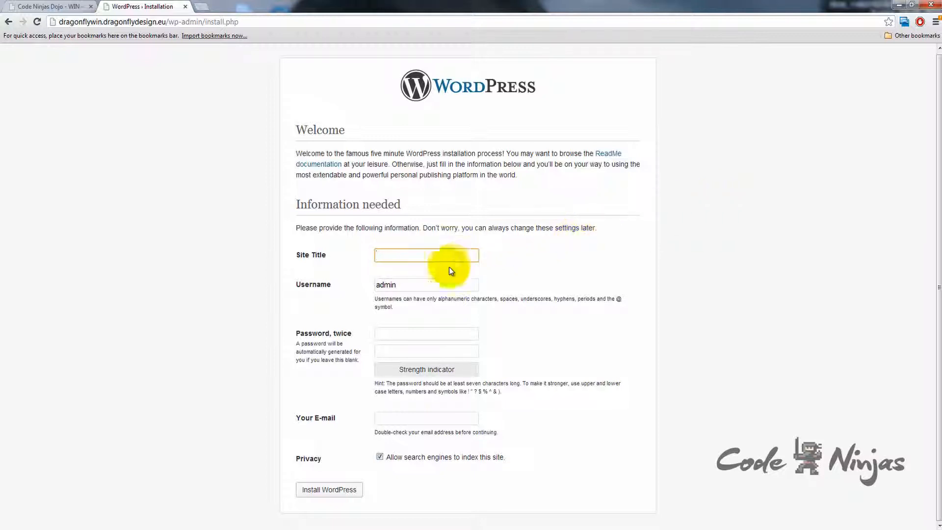
Step: Enter 'Demonstration Website' as the site title, leaving the username as admin
click(431, 281)
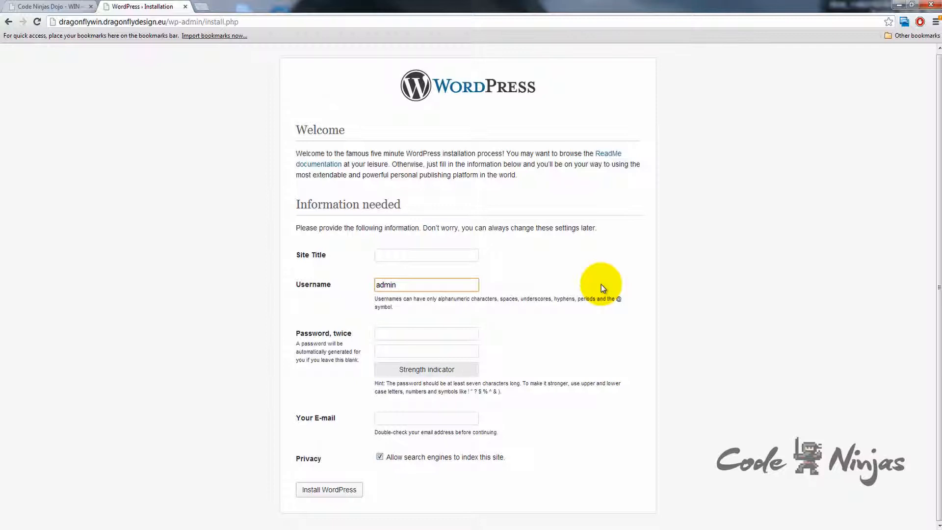
click(435, 256)
text(Demonstration Websi)
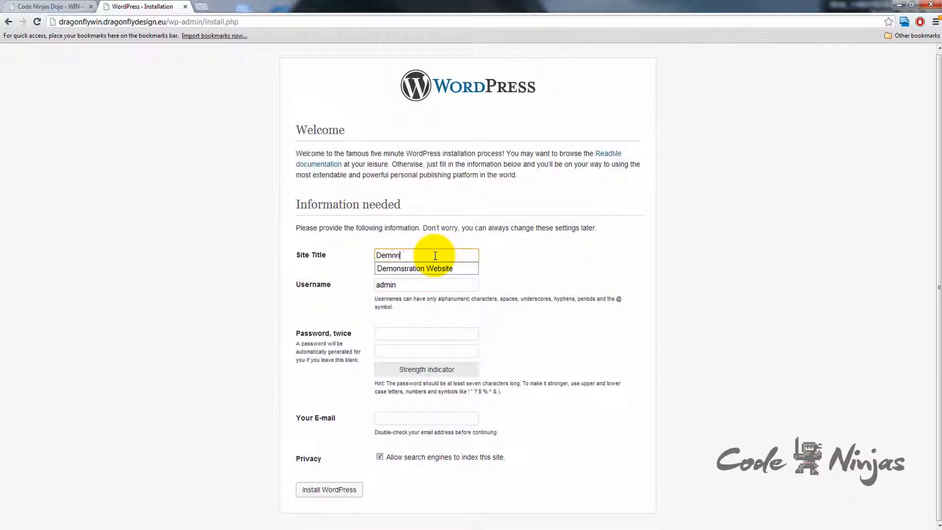
text(te)
click(537, 256)
click(412, 284)
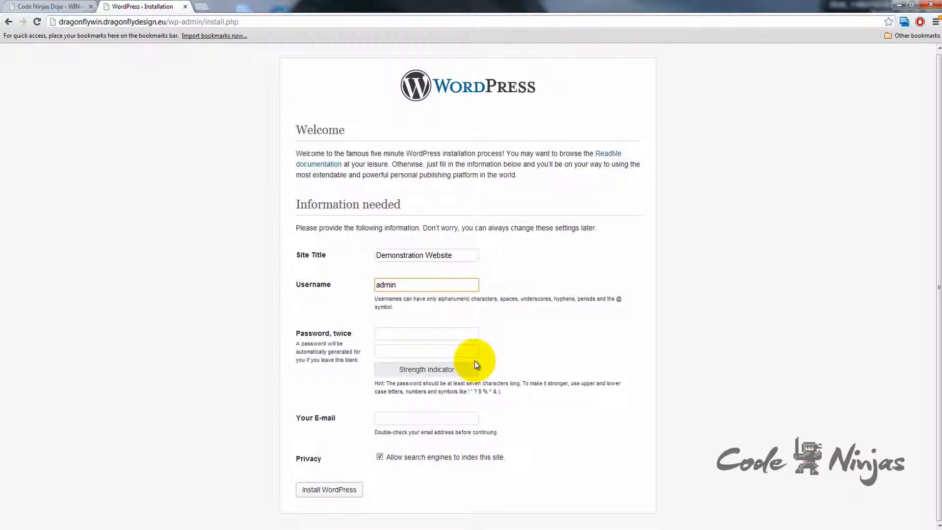
Step: Enter the admin account password and repeat it in the confirmation field
click(455, 336)
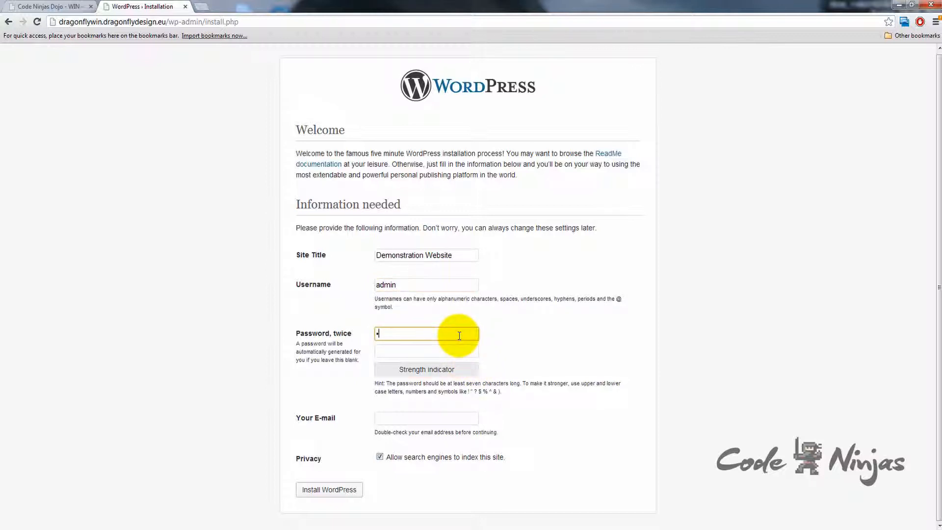
text(•••••••••••••••••••••)
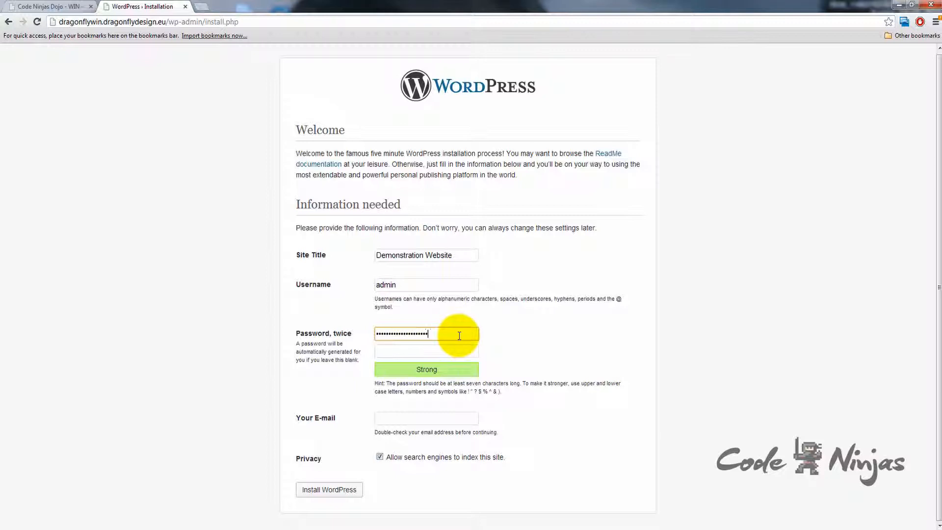
key(Tab)
text(•••••••••••••••••••••)
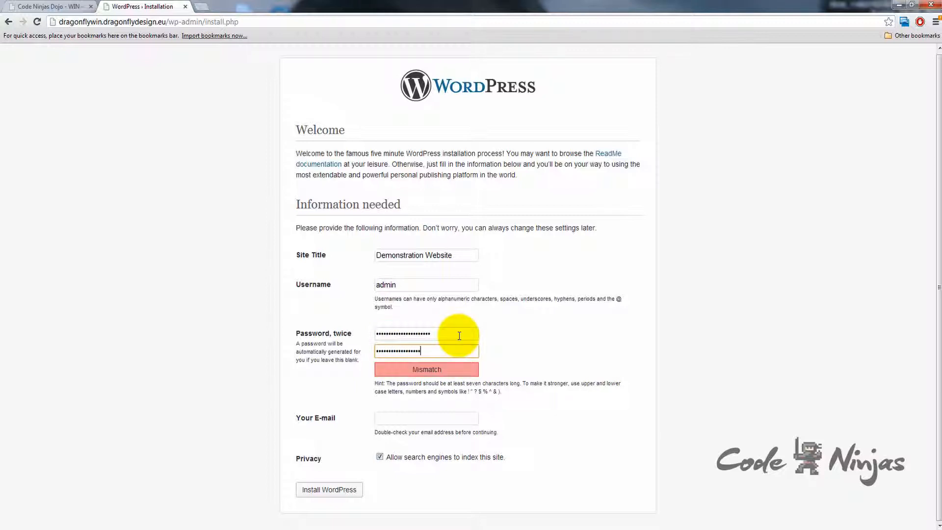
Step: Fill in the admin e-mail from the autofill suggestion and install WordPress
click(436, 416)
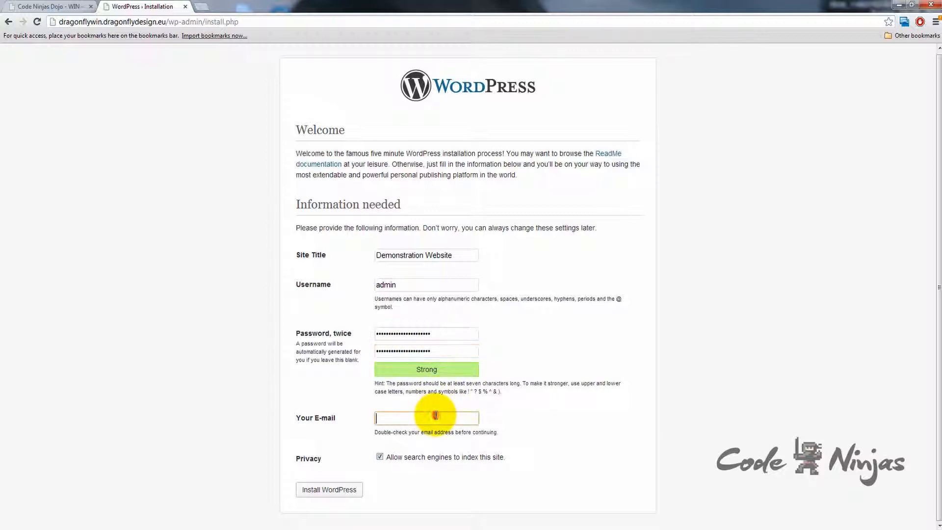
text(sen)
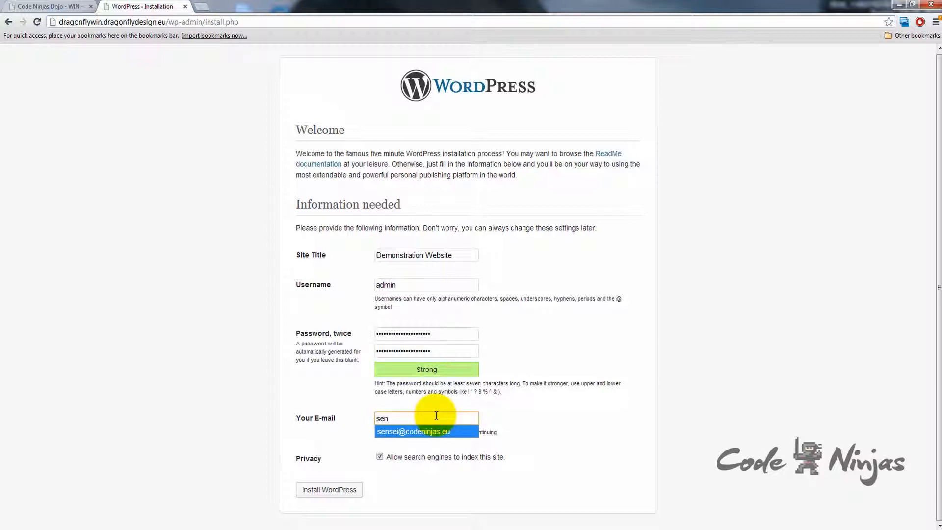
key(Return)
click(623, 421)
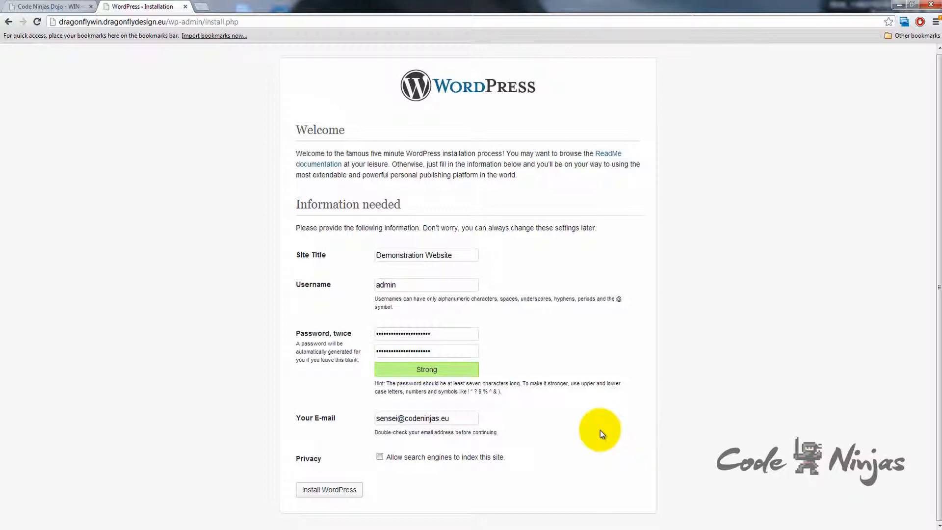
click(331, 489)
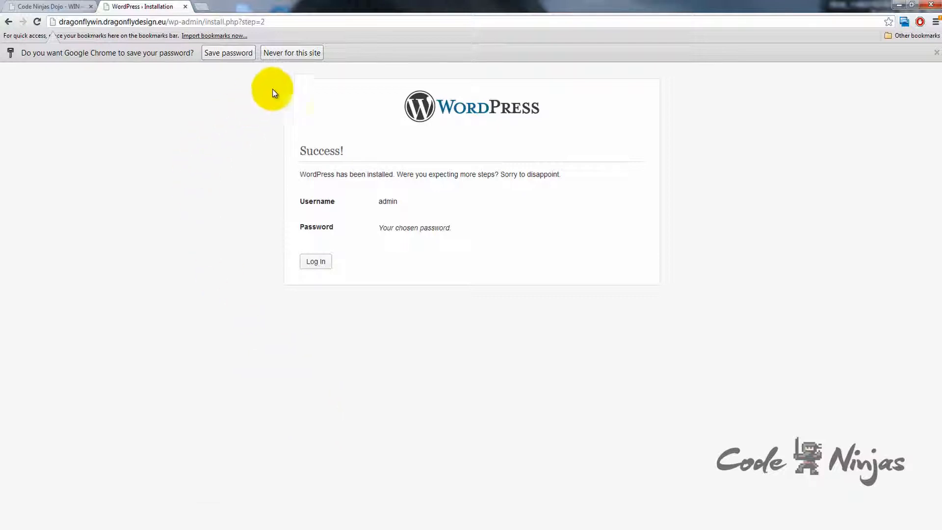
Step: Log in as admin with the new password and Remember Me ticked
click(300, 52)
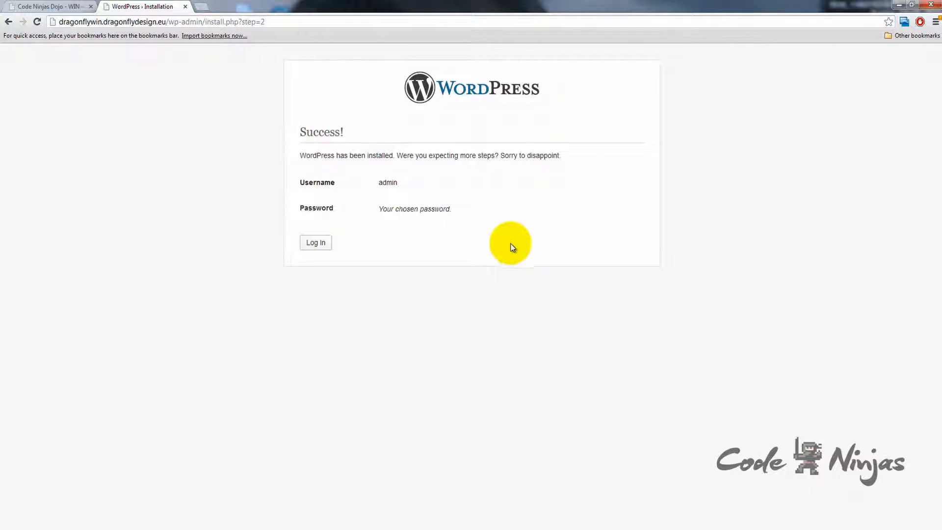
click(317, 242)
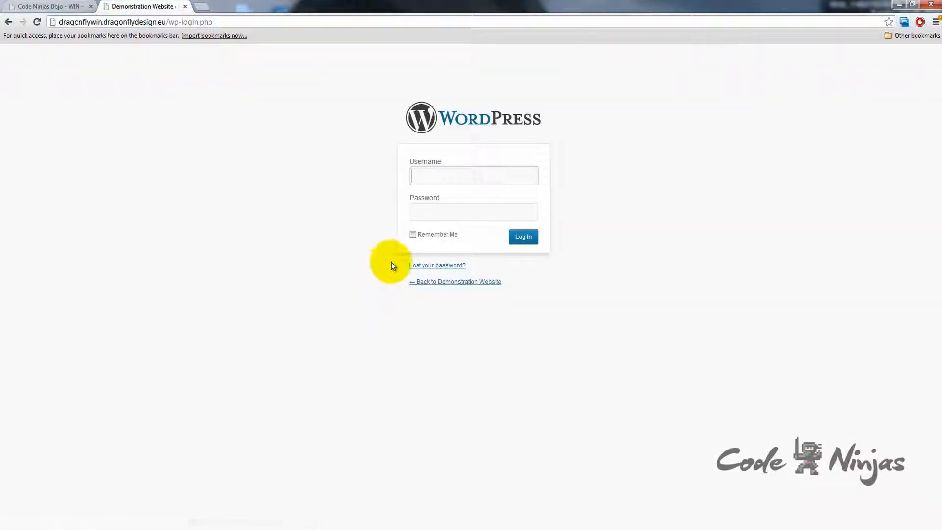
text(admin)
key(Tab)
text(*********)
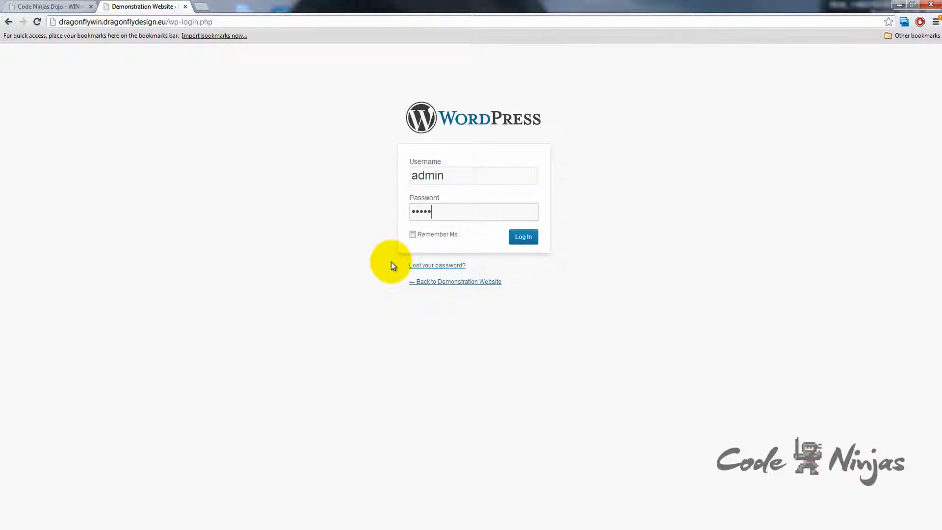
text(************)
click(412, 234)
click(524, 243)
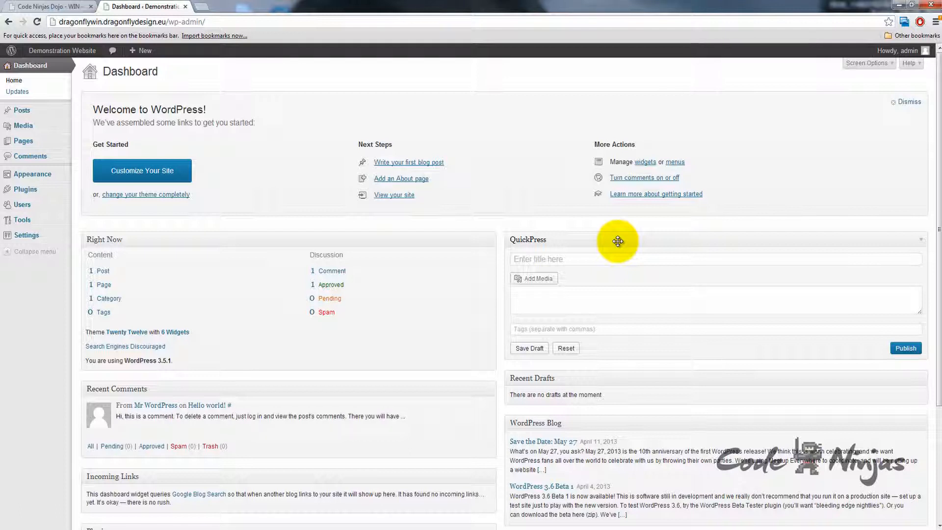
Step: Preview the public site, return to the Dashboard, then open the front page in a new tab
mouse_move(55, 56)
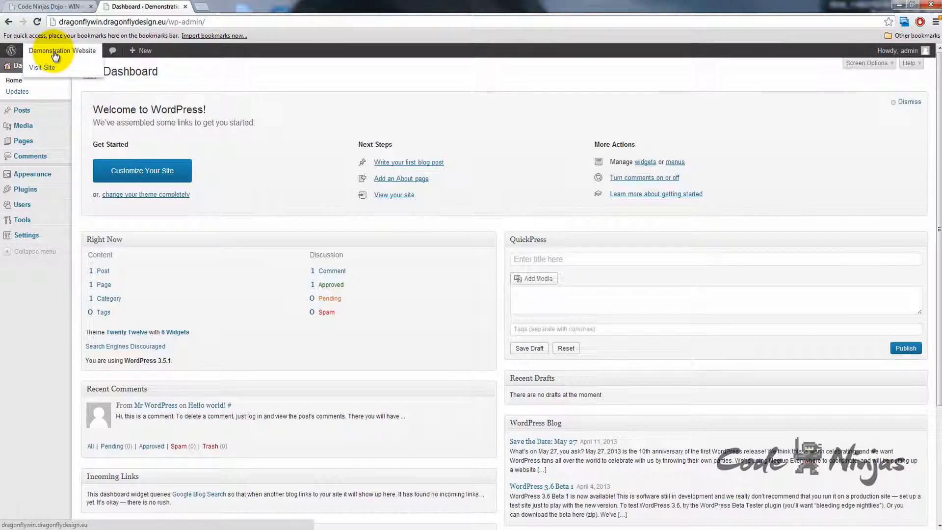
click(44, 68)
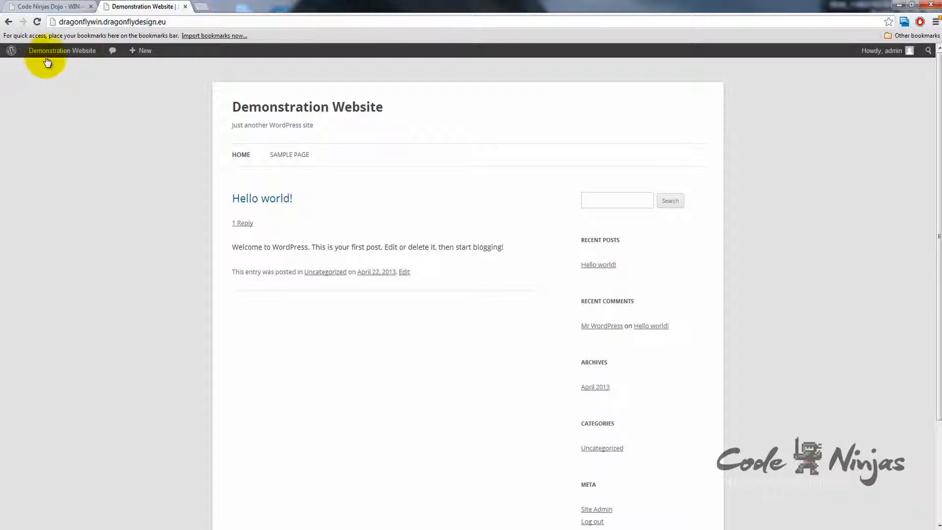
mouse_move(48, 56)
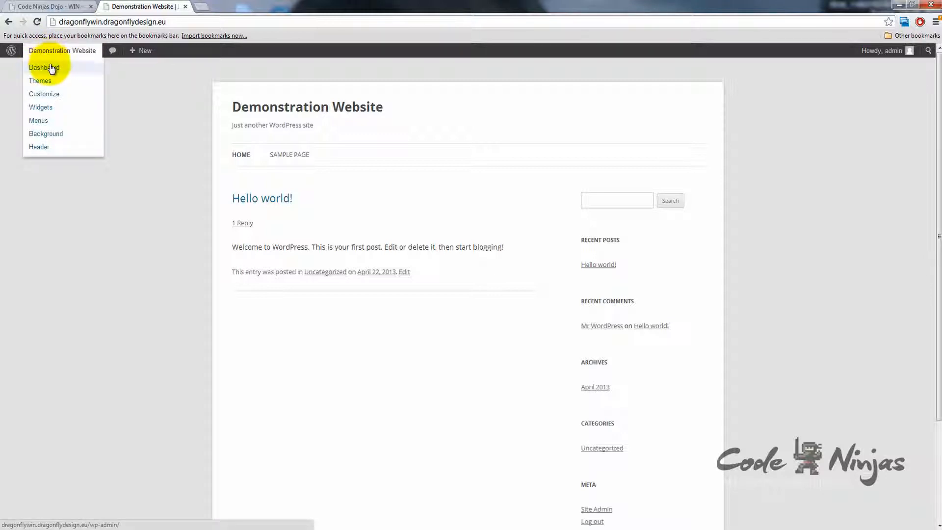
click(48, 68)
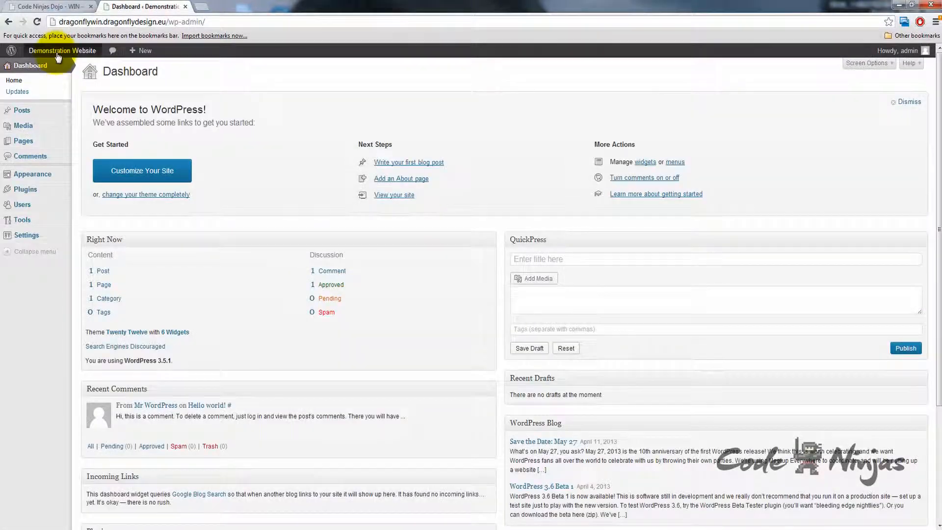
right_click(55, 67)
click(84, 73)
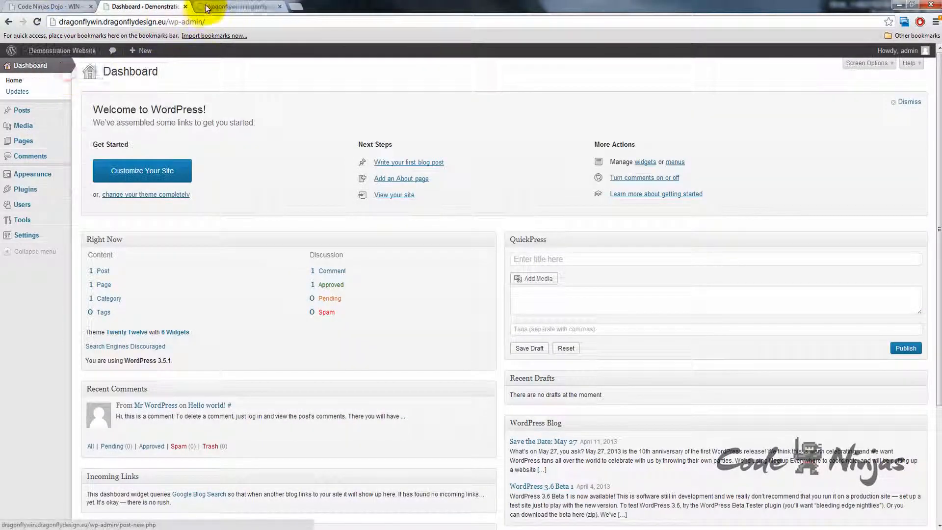
click(236, 6)
mouse_move(63, 52)
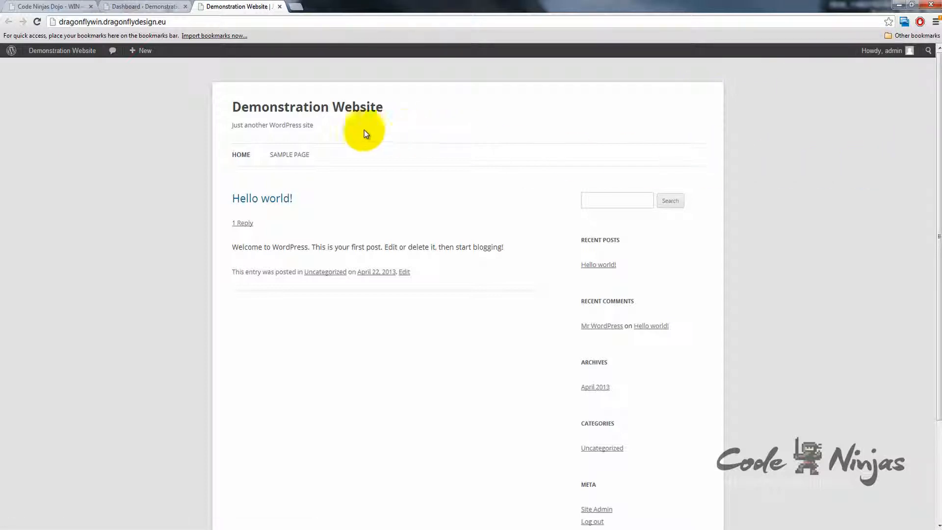
Step: Open the Sample Page in the editor, then go back to the Dashboard tab
click(300, 153)
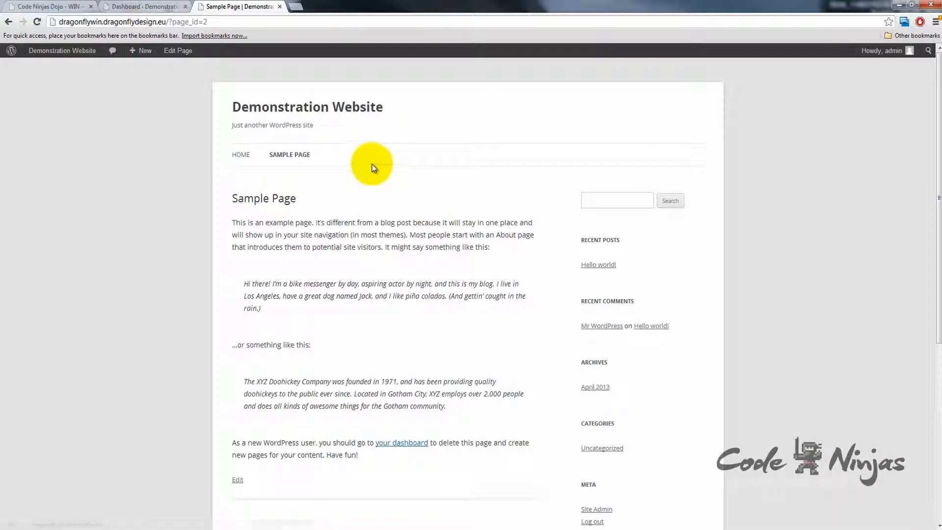
scroll(372, 164, down, 2)
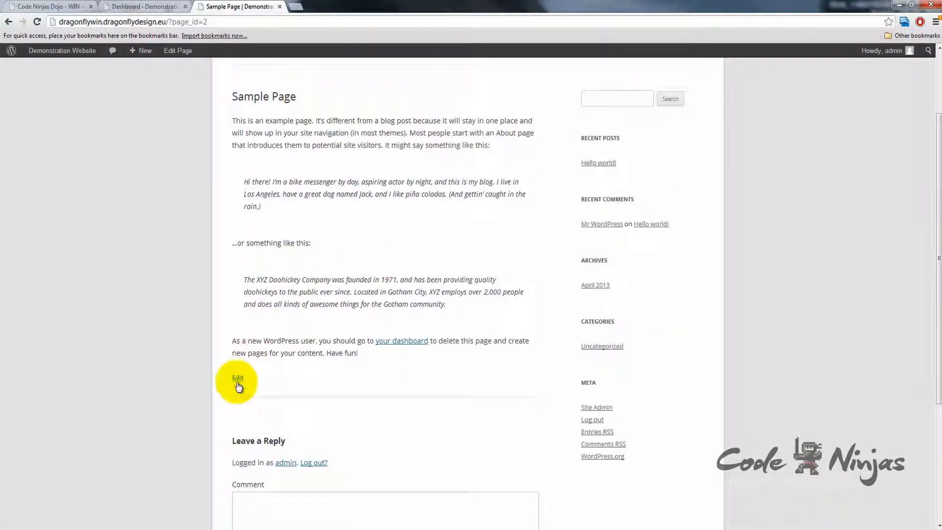
click(238, 380)
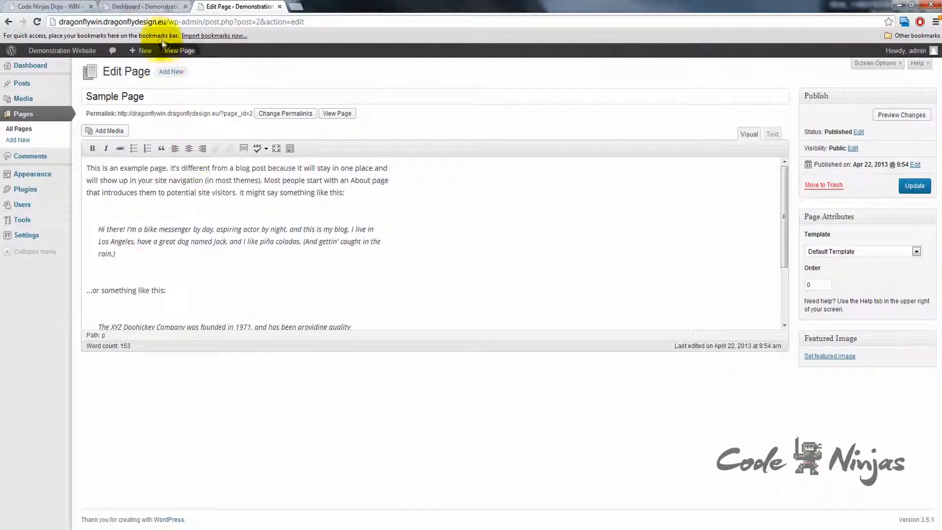
click(146, 7)
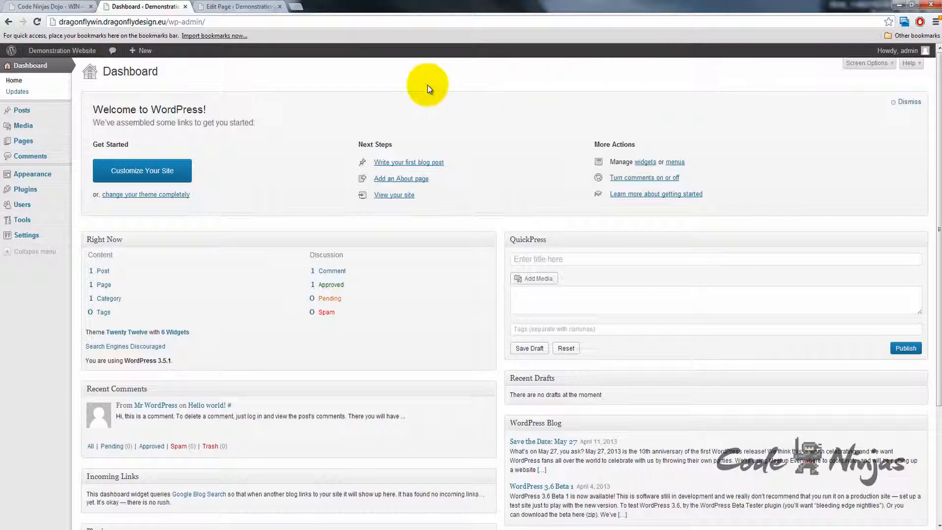
Step: Open the Code Ninjas Dojo Support page in a new tab and focus its text box
click(60, 12)
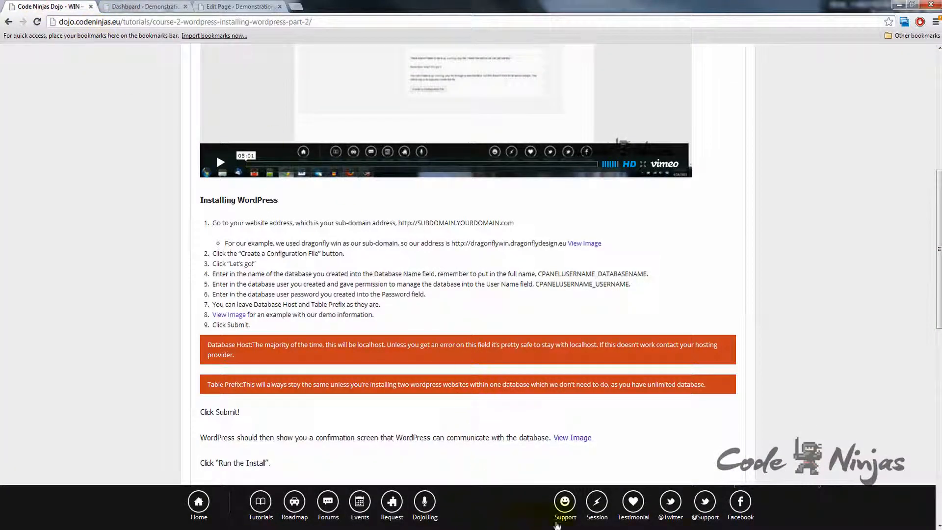
right_click(571, 502)
click(615, 391)
click(143, 7)
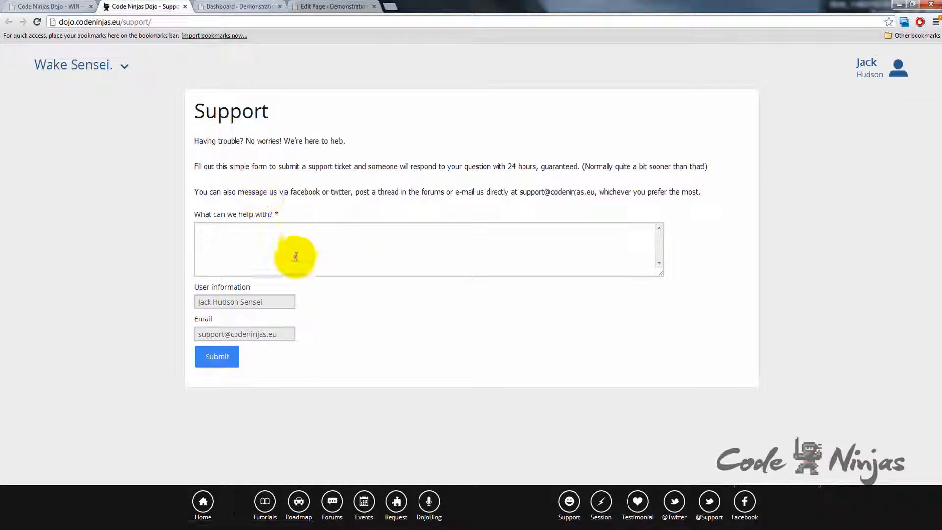
click(297, 247)
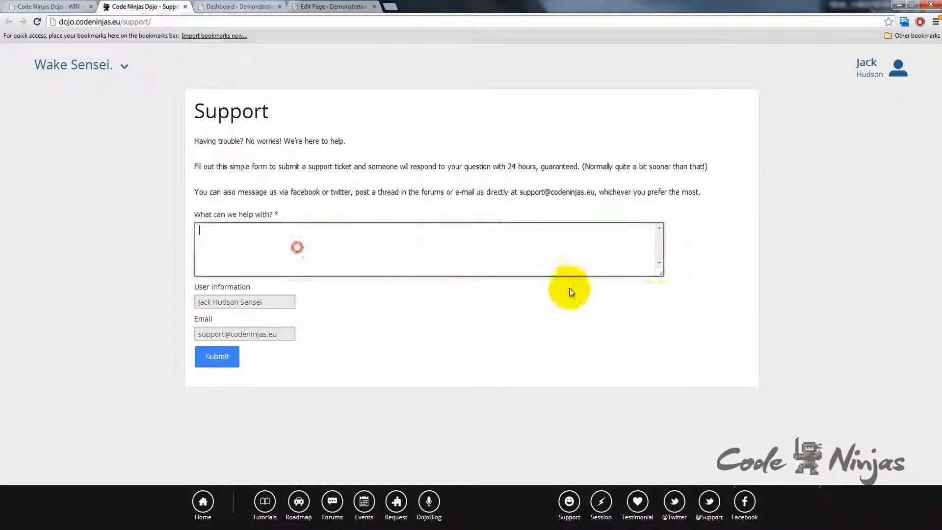